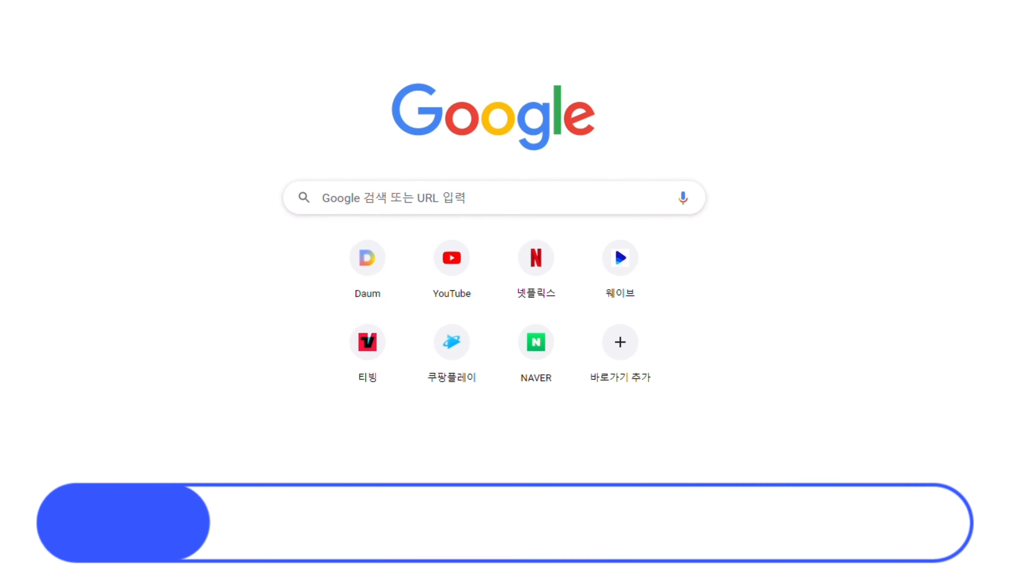
Step: Search Google for "nvidia gaugan2"
left_click(578, 210)
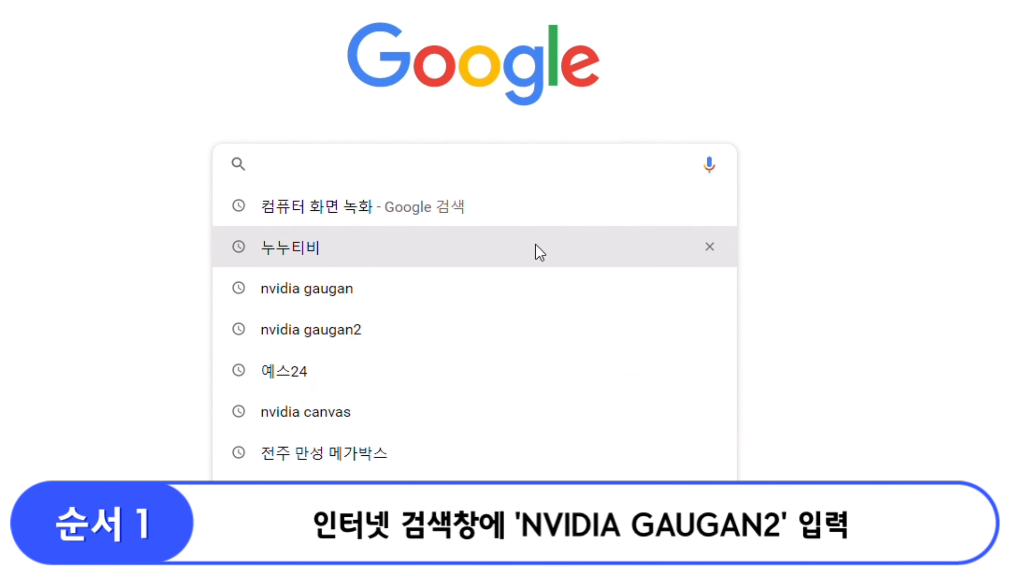
left_click(492, 338)
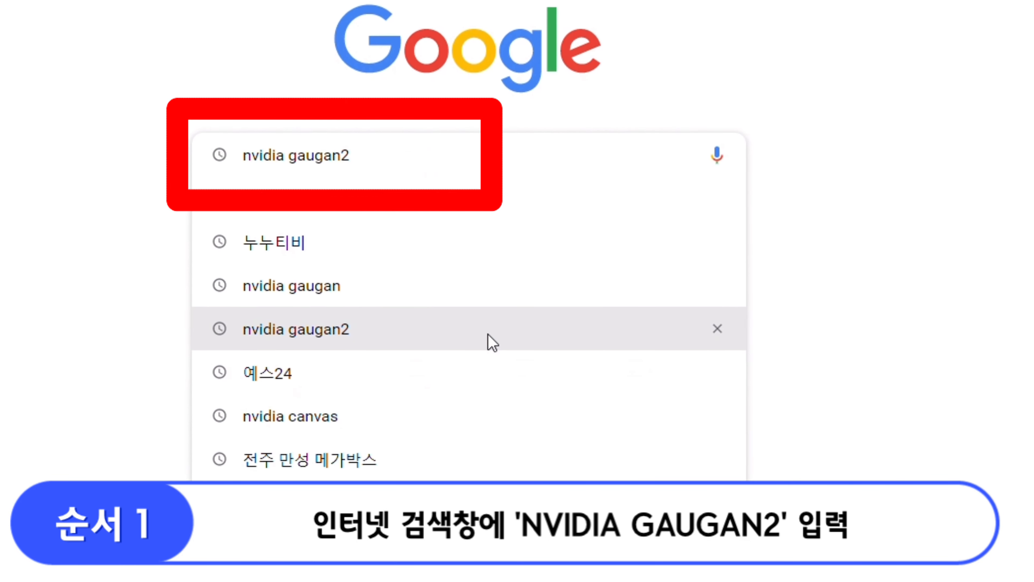
left_click(206, 34)
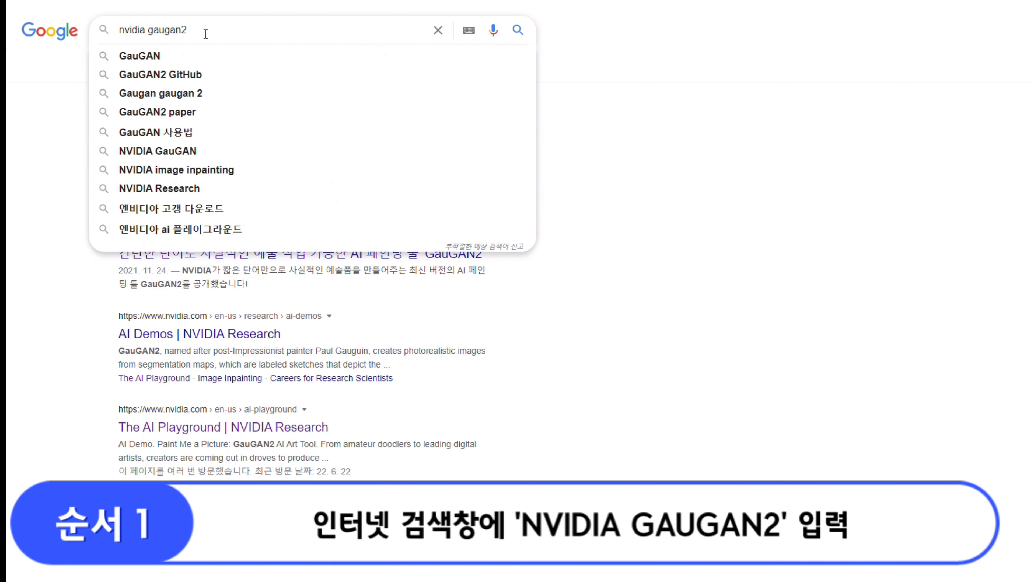
left_click(243, 13)
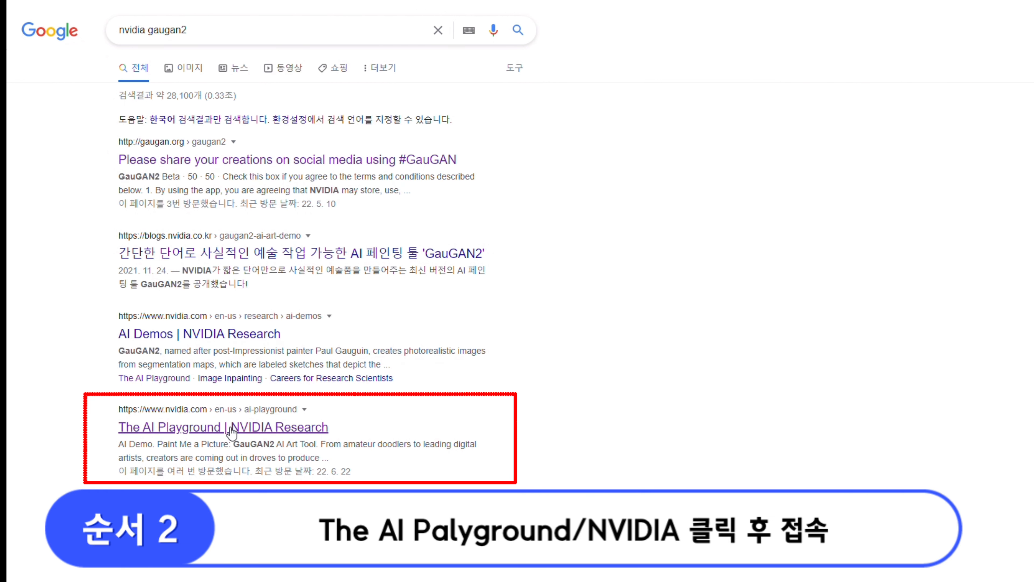
Step: Open The AI Playground page of NVIDIA Research from the results and launch the interactive demo of the GauGAN2 AI Art Tool
left_click(296, 281)
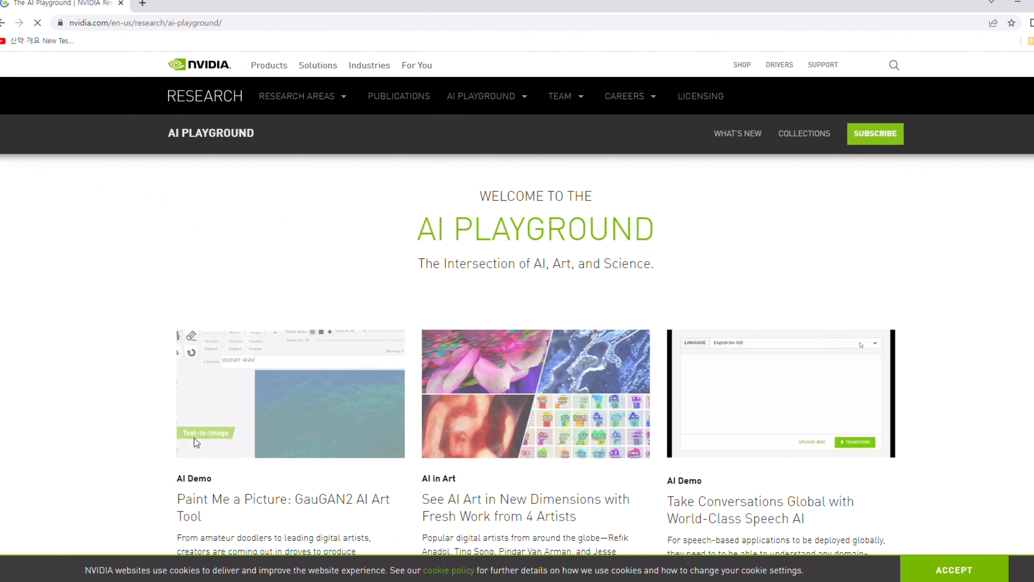
scroll(332, 273, "down", 3)
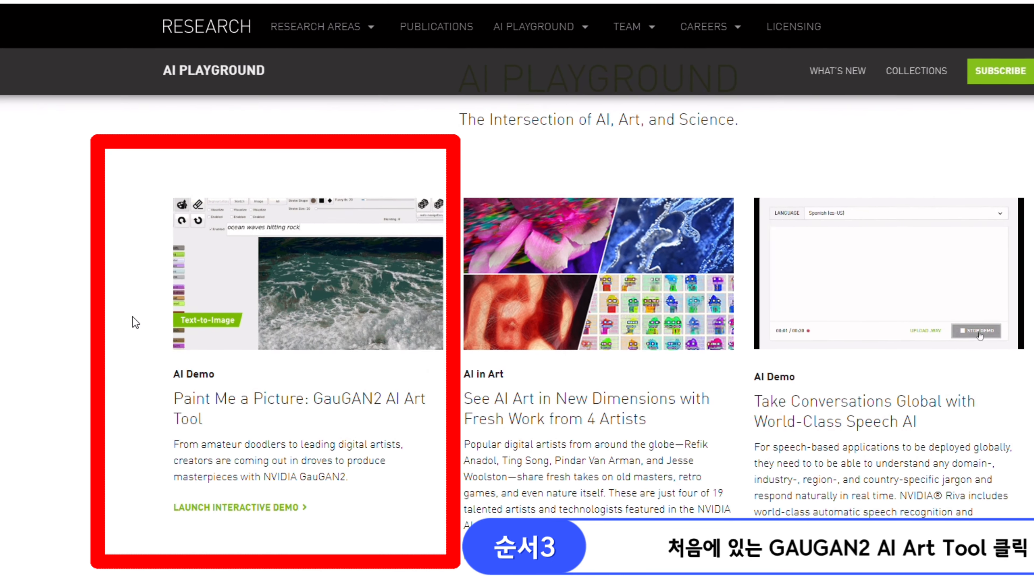
scroll(307, 265, "down", 1)
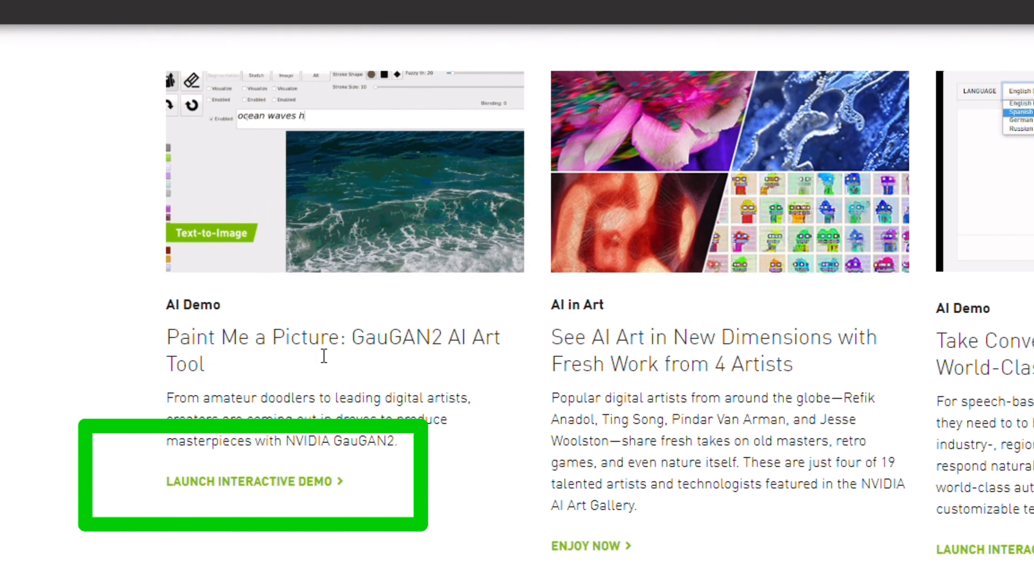
left_click(320, 481)
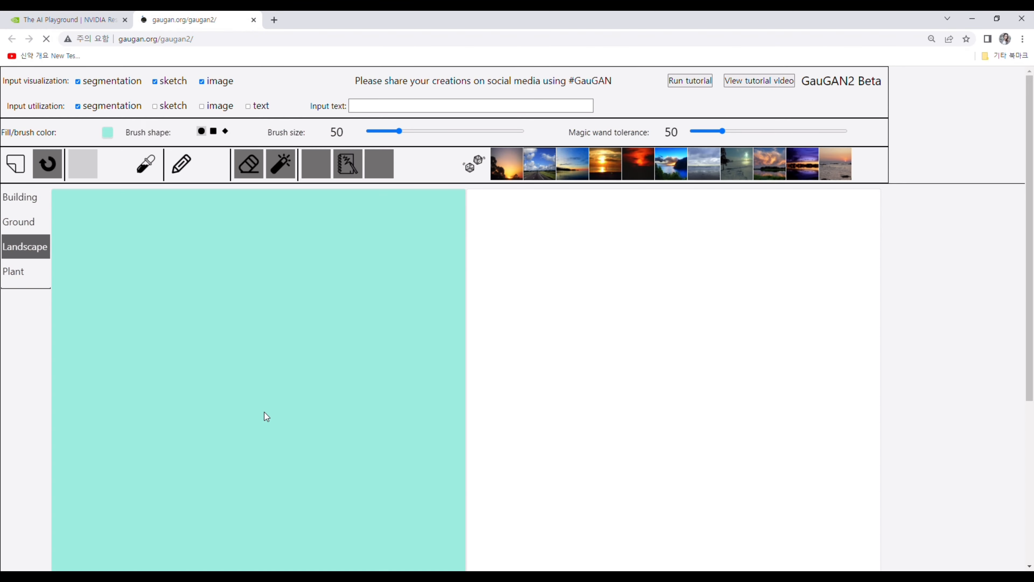
Step: Look through the brush materials in the segmentation categories, trying Road from the Ground category
left_click(24, 197)
left_click(20, 297)
left_click(25, 222)
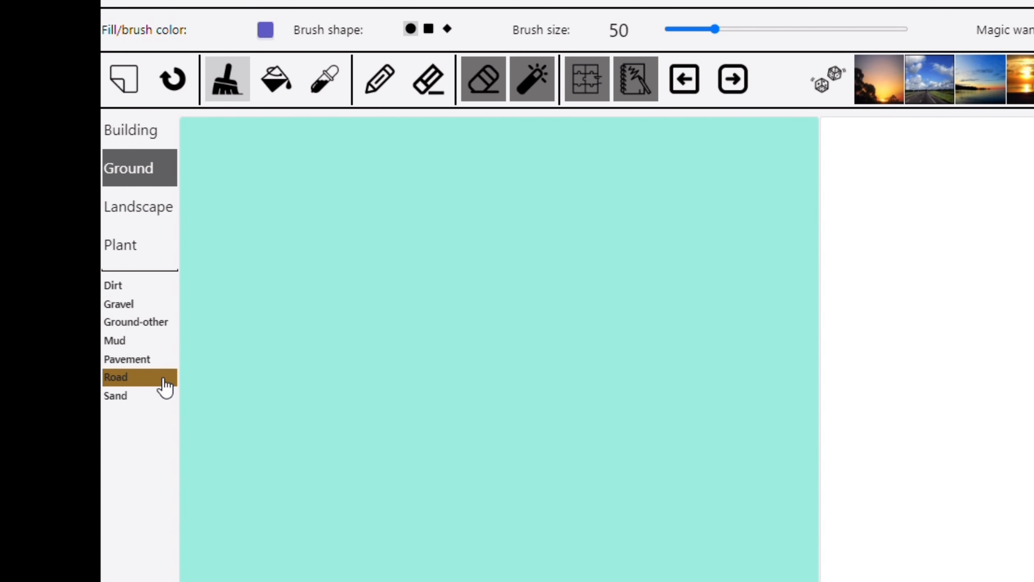
left_click(165, 386)
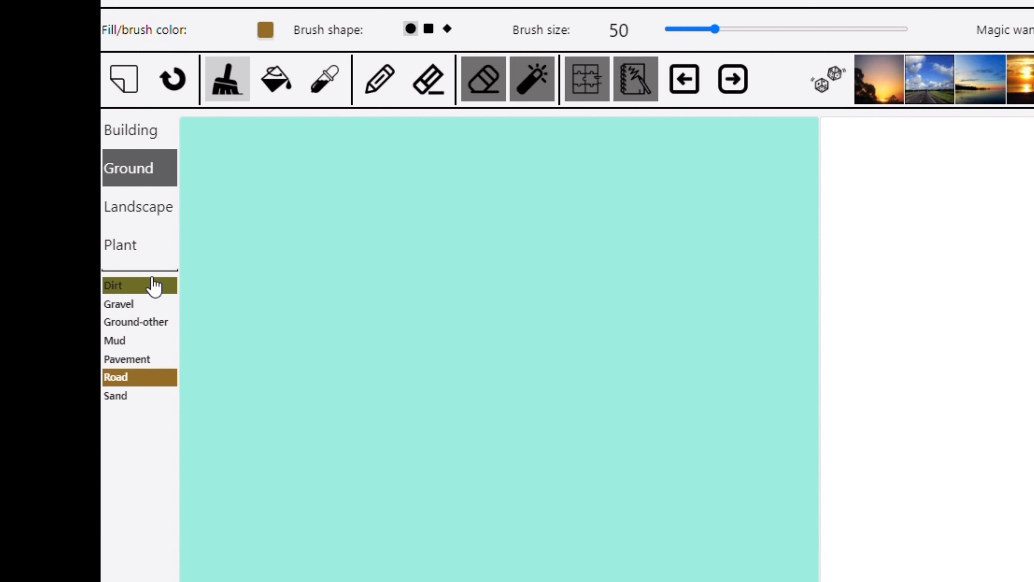
left_click(156, 139)
Step: Paint a Sea band across the full width of the canvas just below the middle and fill the area beneath it with Sea
left_click(132, 216)
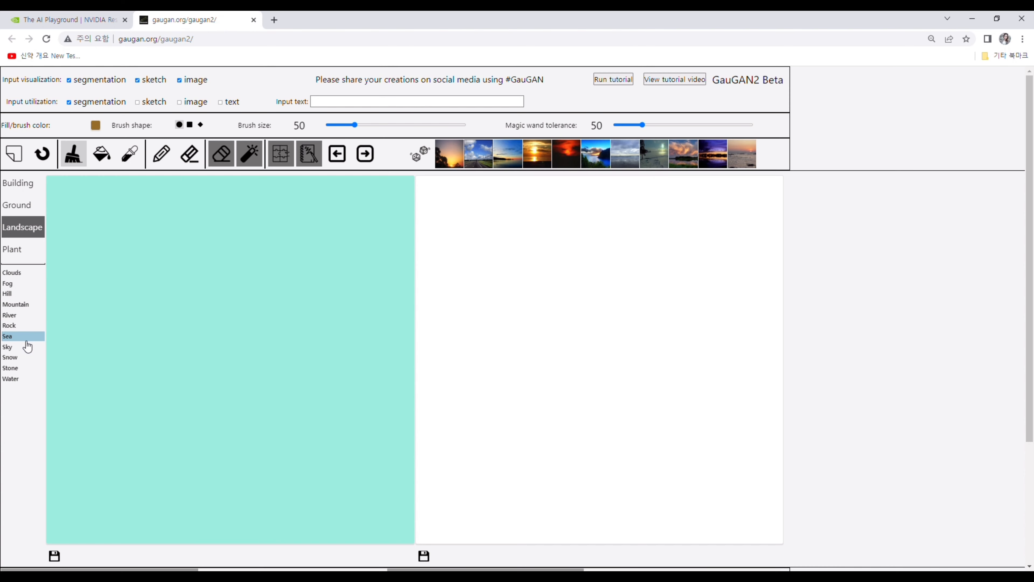
left_click(16, 335)
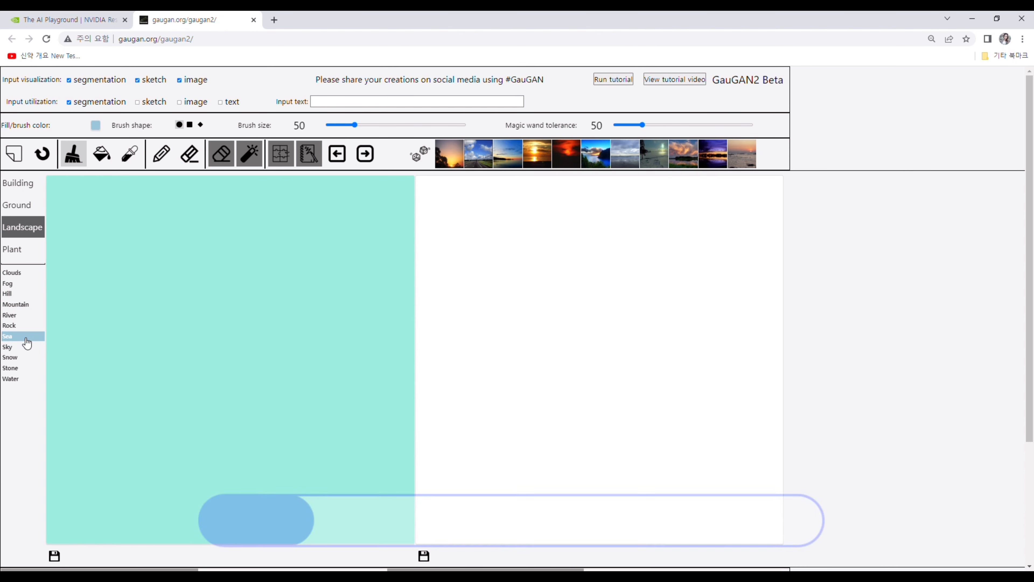
left_click_drag(47, 358, 335, 359)
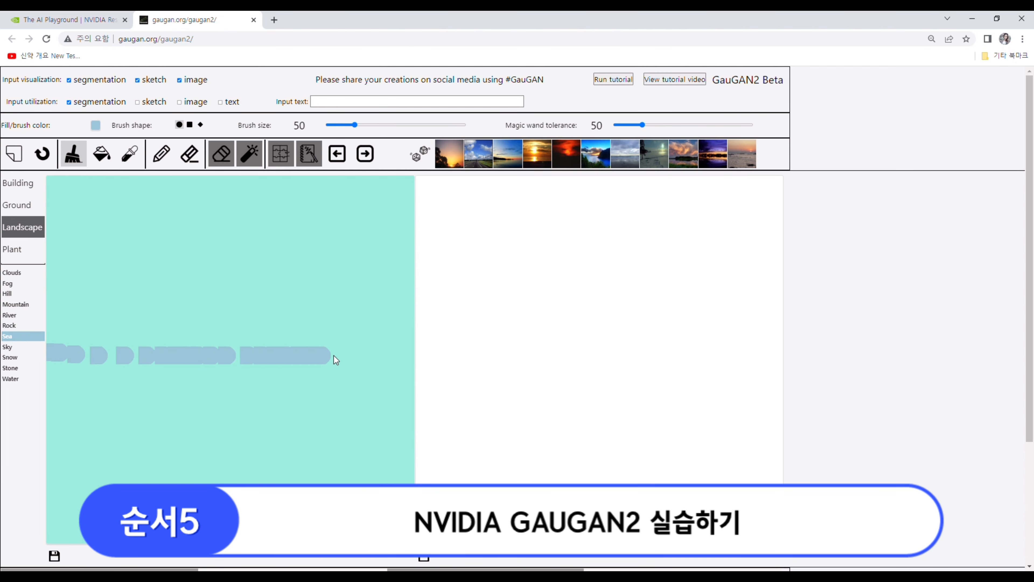
left_click_drag(411, 355, 411, 354)
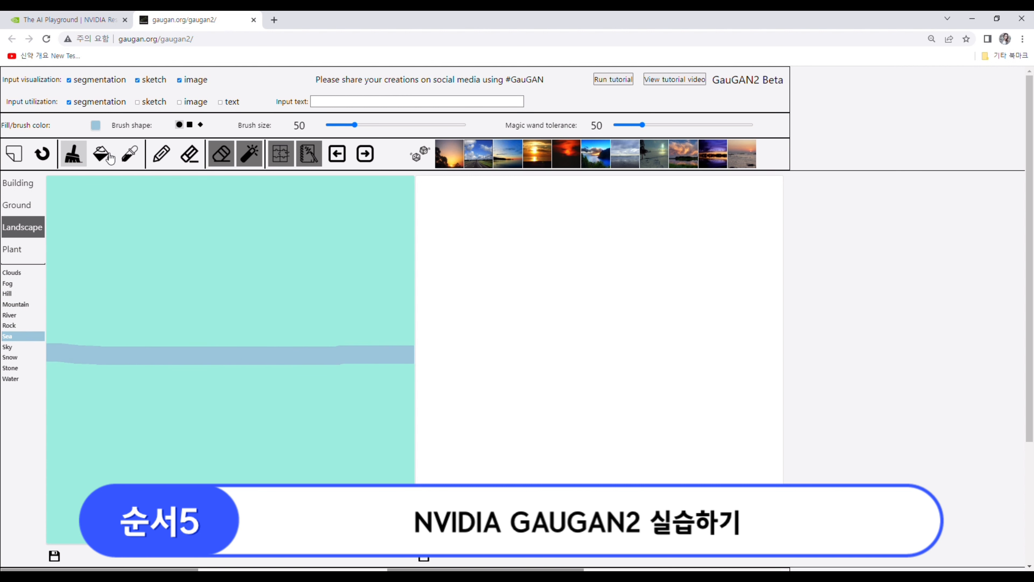
left_click(102, 159)
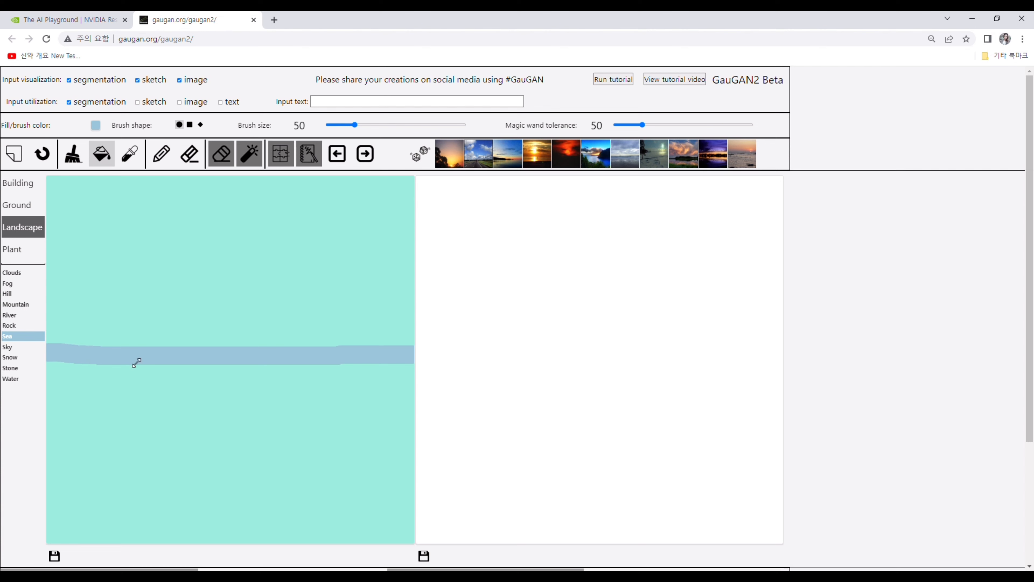
left_click(158, 442)
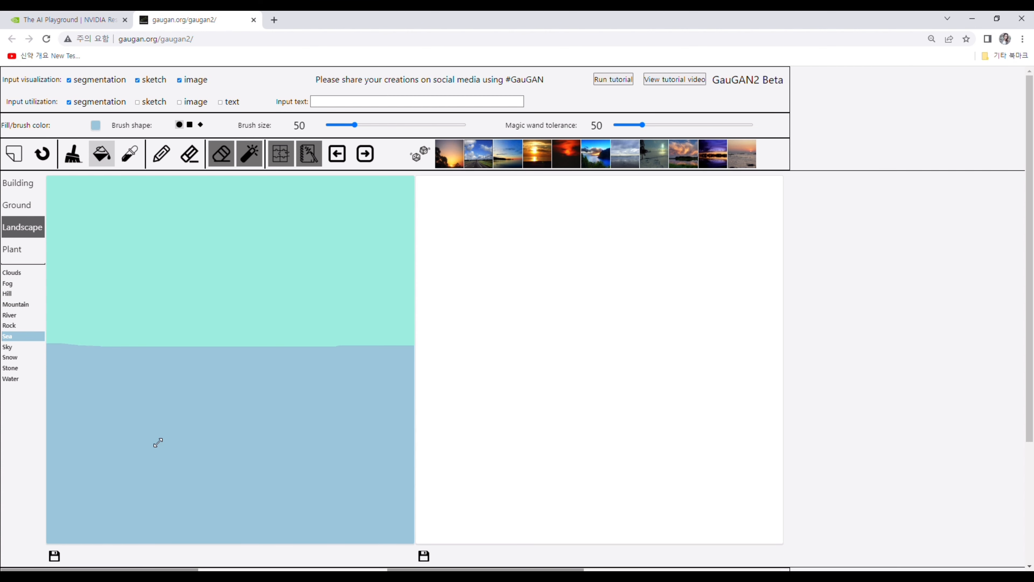
Step: Paint a Bridge arch spanning the canvas above the sea with brush size 66, and generate the image from the segmentation map
left_click(22, 182)
left_click(12, 273)
left_click_drag(355, 125, 365, 127)
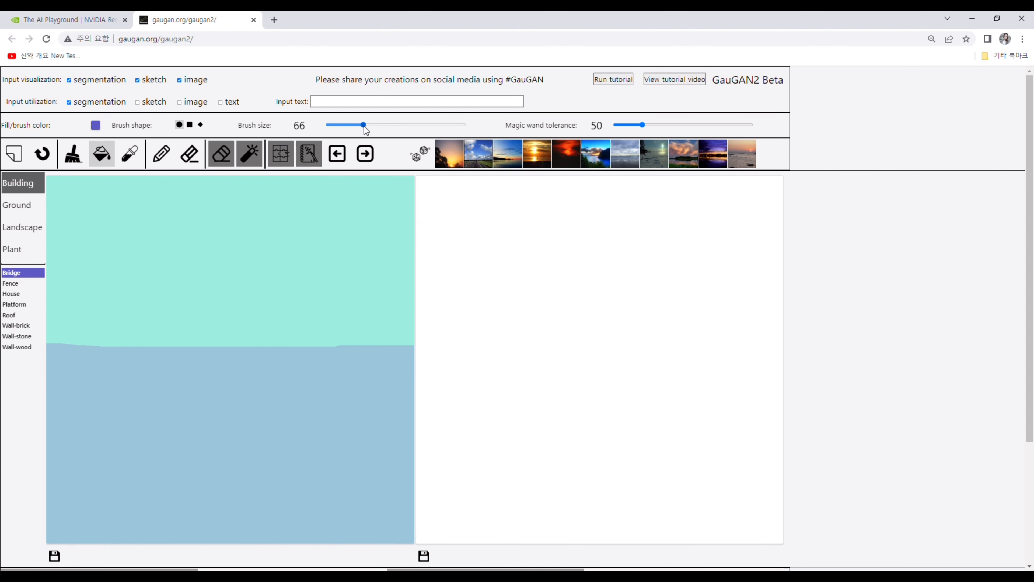
left_click(77, 350)
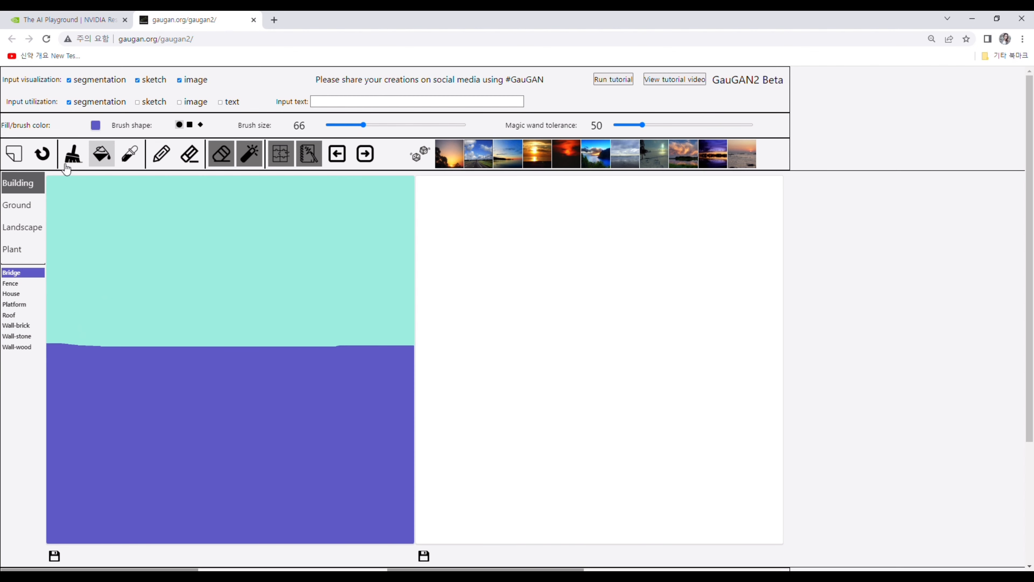
left_click(46, 155)
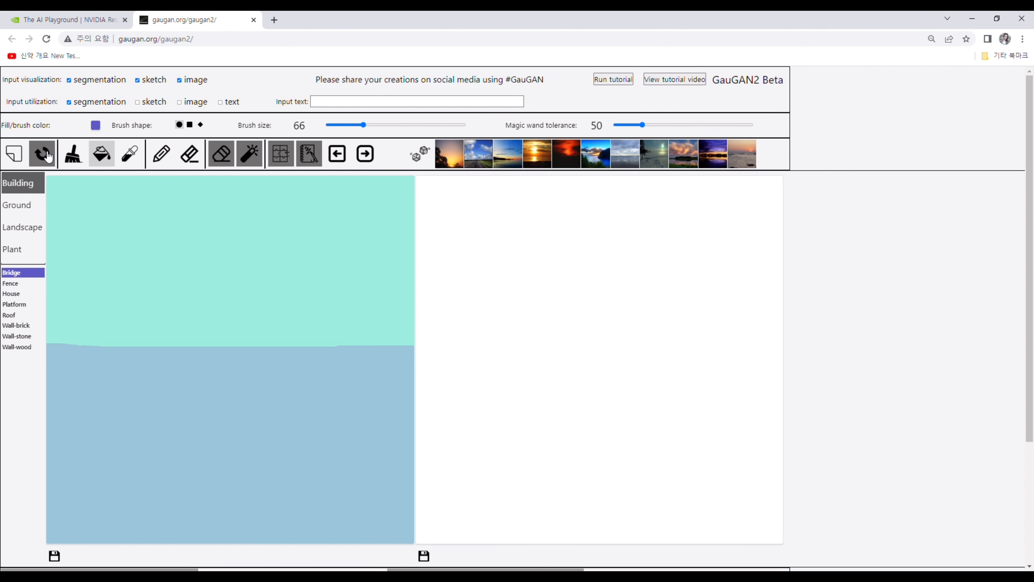
left_click(78, 158)
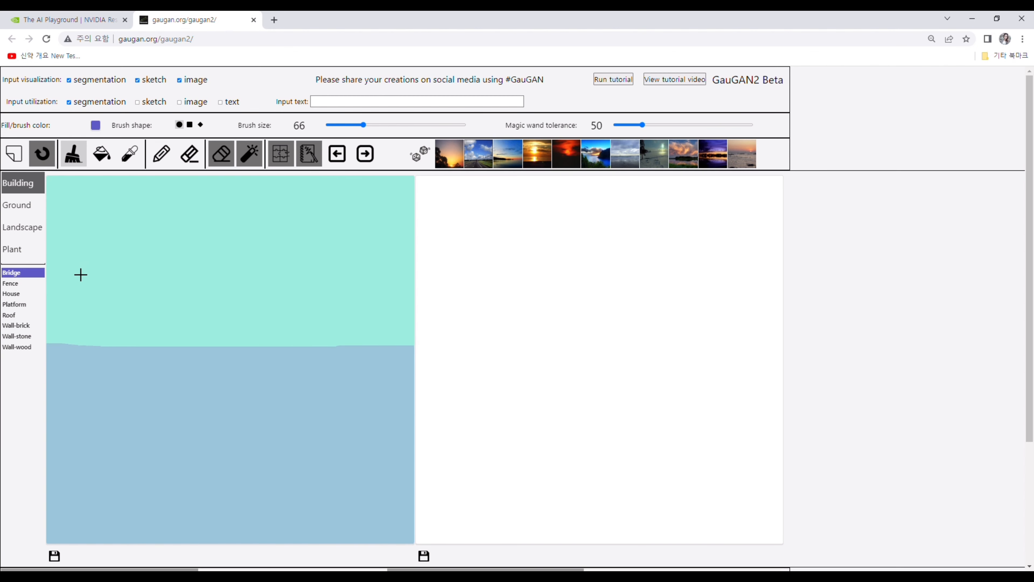
mouse_move(80, 275)
left_mouse_down()
mouse_move(53, 358)
mouse_move(224, 237)
mouse_move(325, 280)
mouse_move(383, 367)
left_mouse_up()
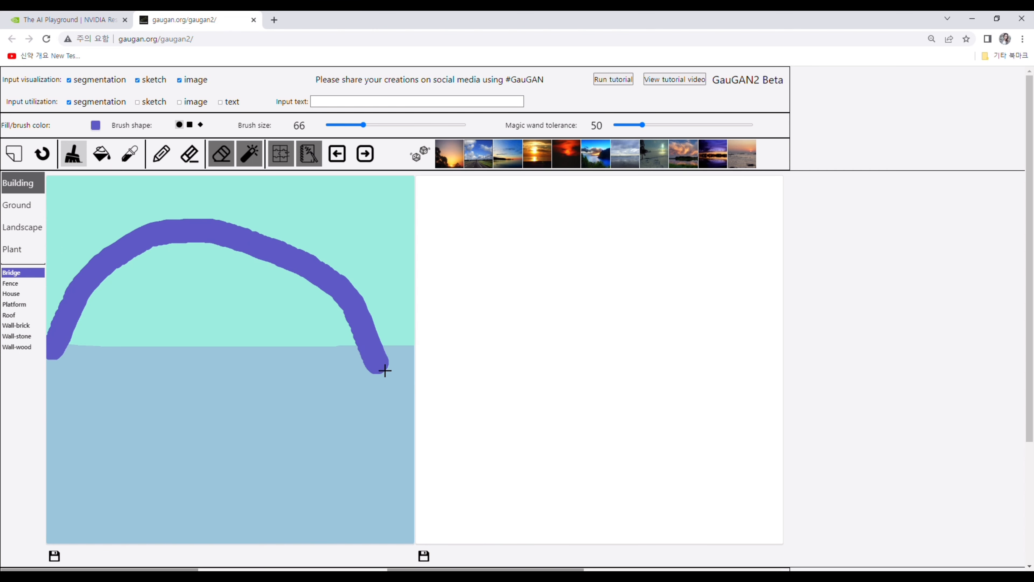
left_click(371, 154)
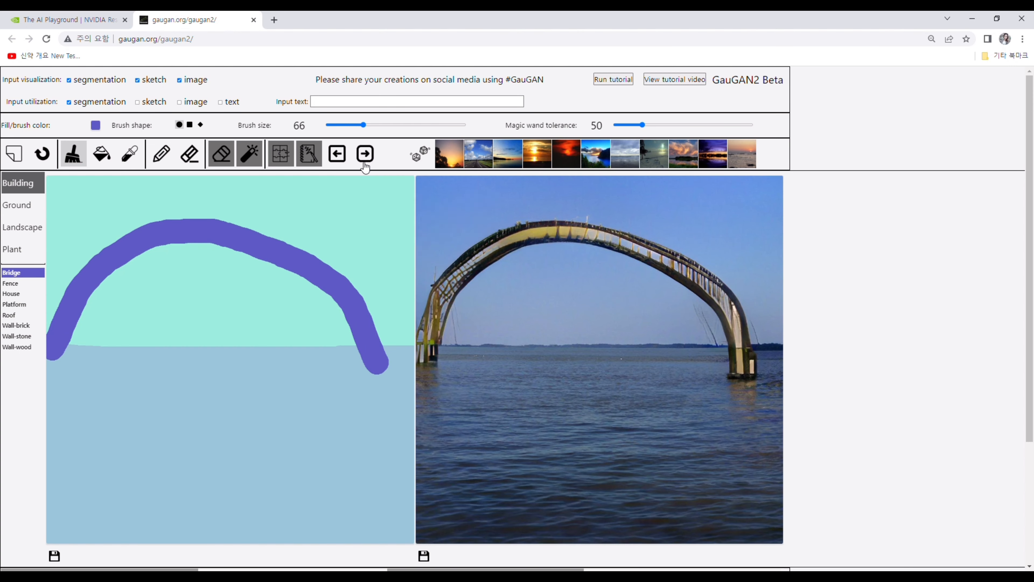
Step: Clear the canvas, paint a new Sea band across its middle and fill the area below it with Sea
left_click(19, 154)
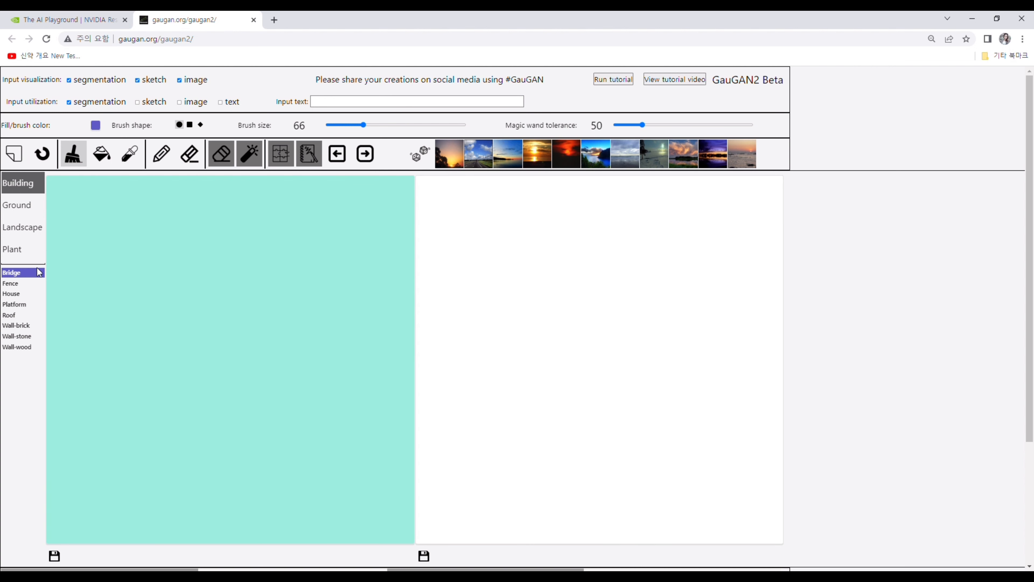
left_click(25, 222)
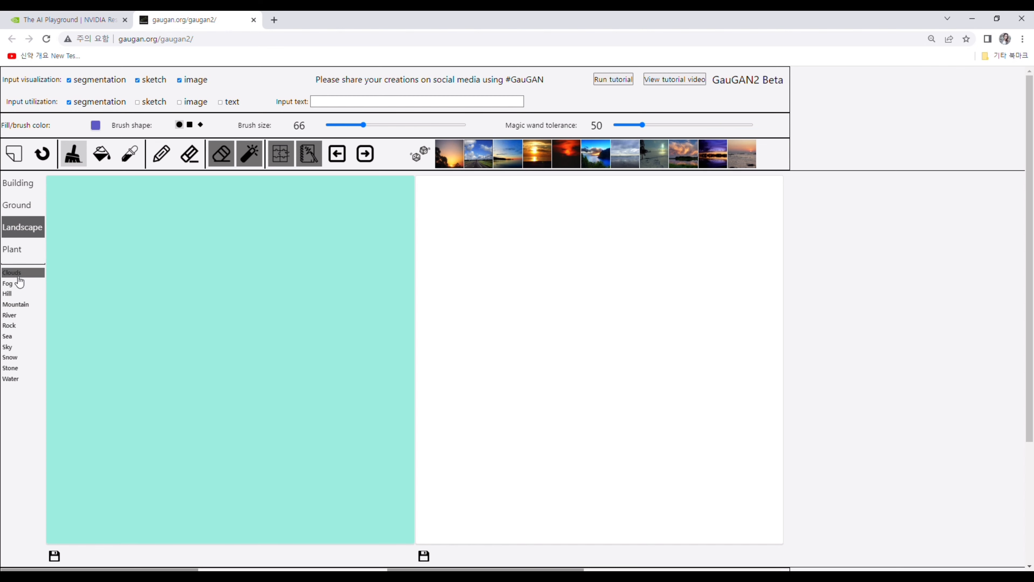
left_click(30, 337)
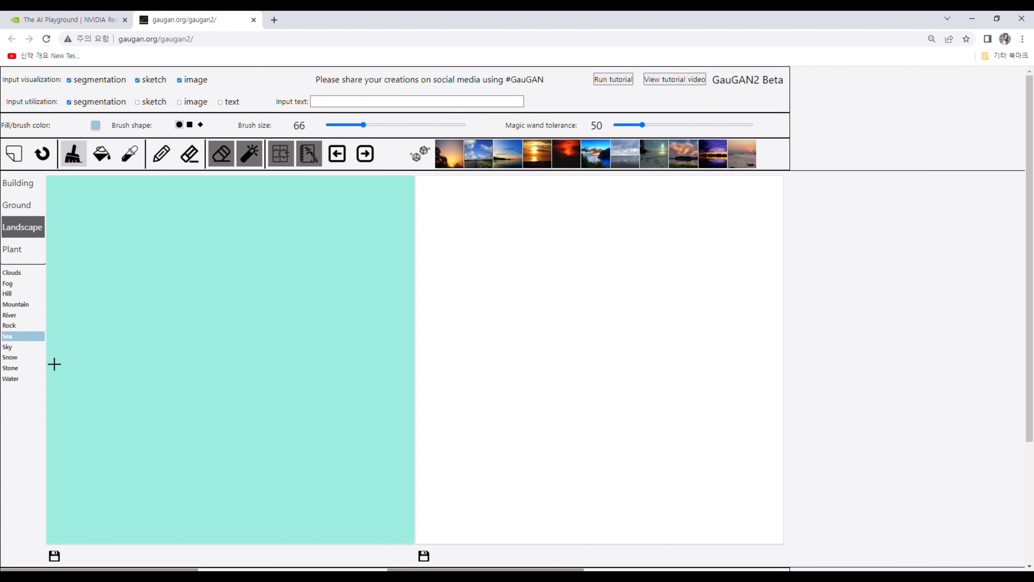
left_click_drag(53, 362, 409, 351)
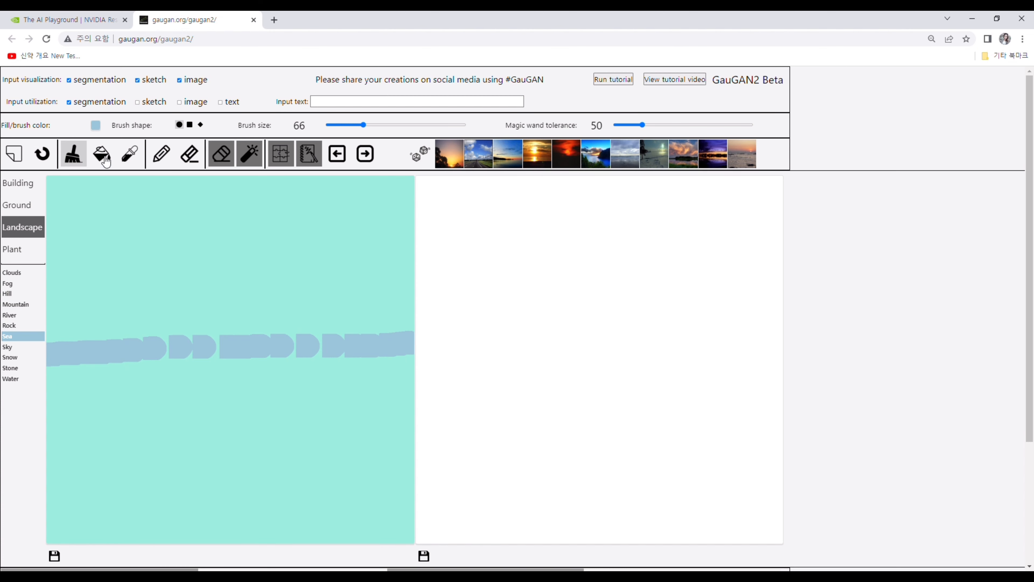
left_click_drag(141, 361, 399, 353)
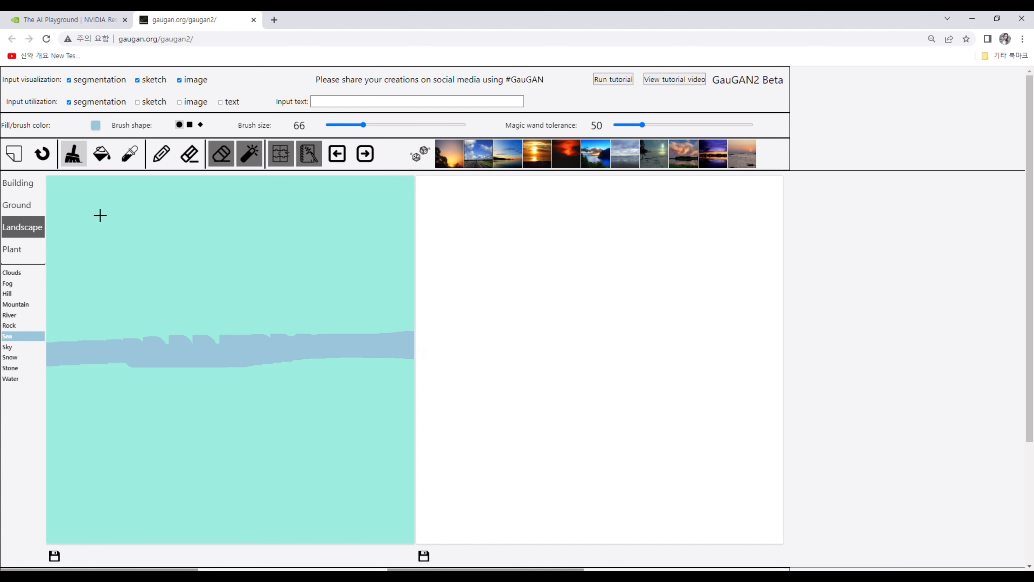
left_click(98, 162)
left_click(114, 414)
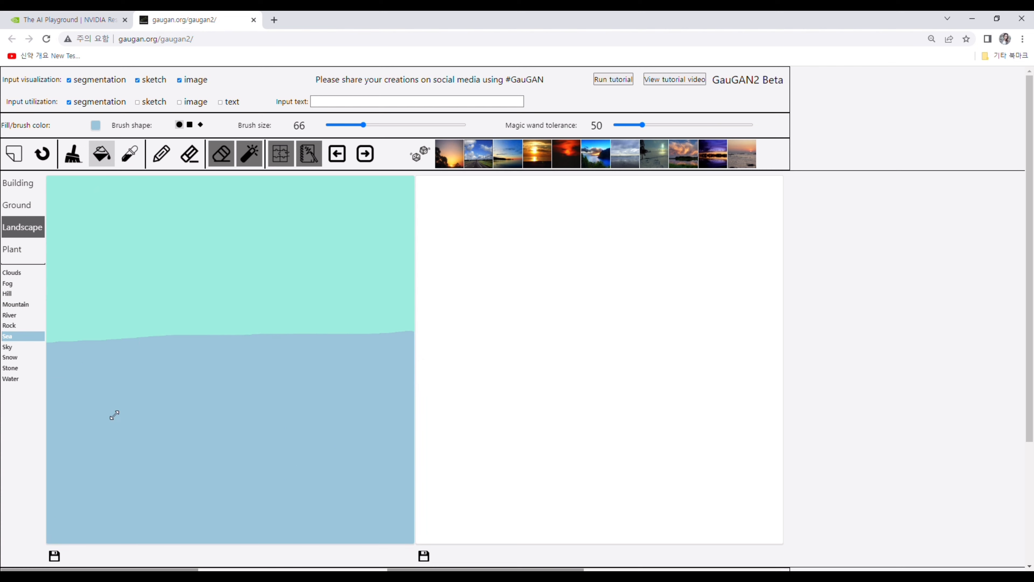
Step: Brush a horizontal Fence strip along the horizon from the canvas's left edge to about its middle
left_click(68, 157)
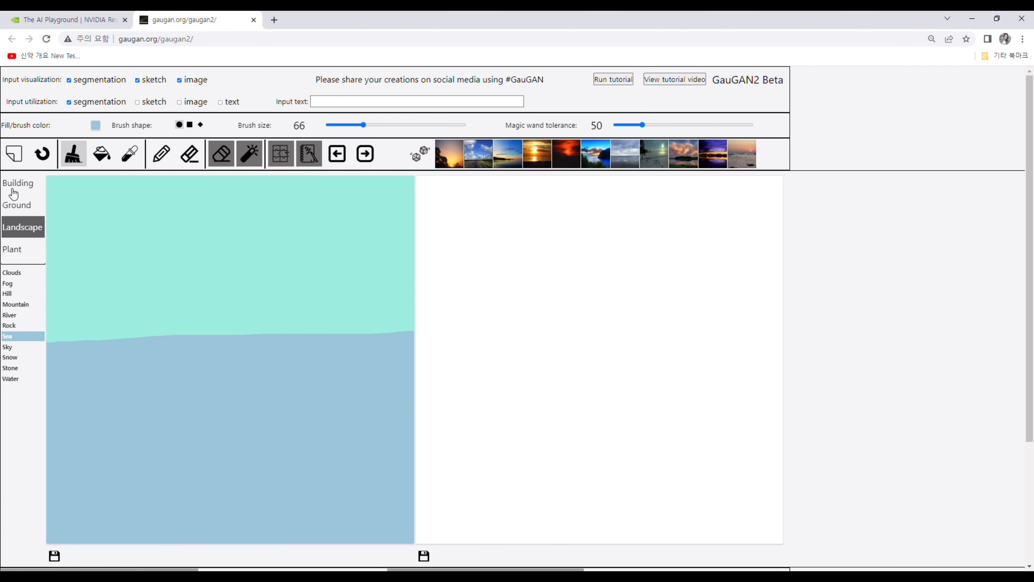
left_click(22, 188)
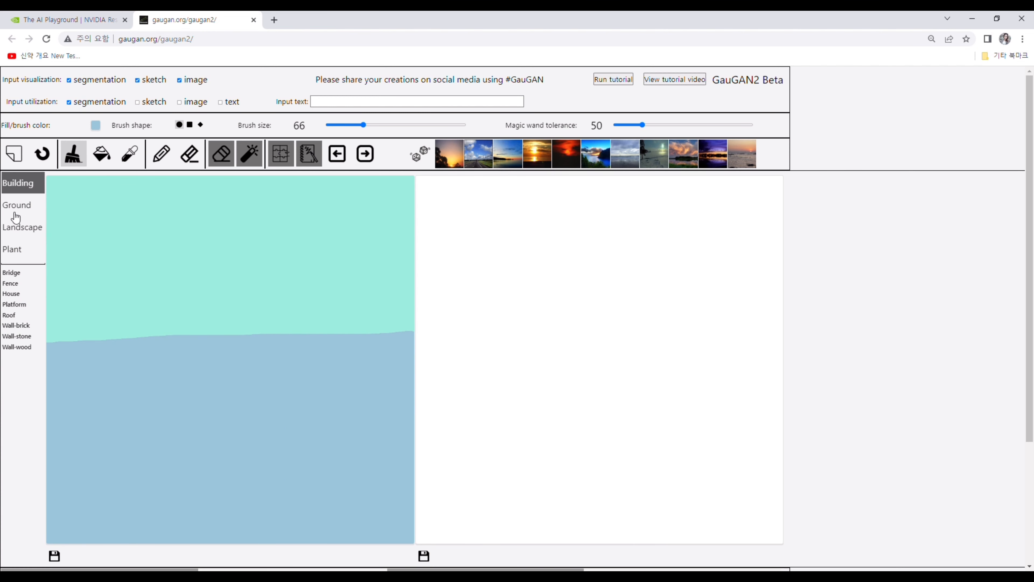
left_click(12, 283)
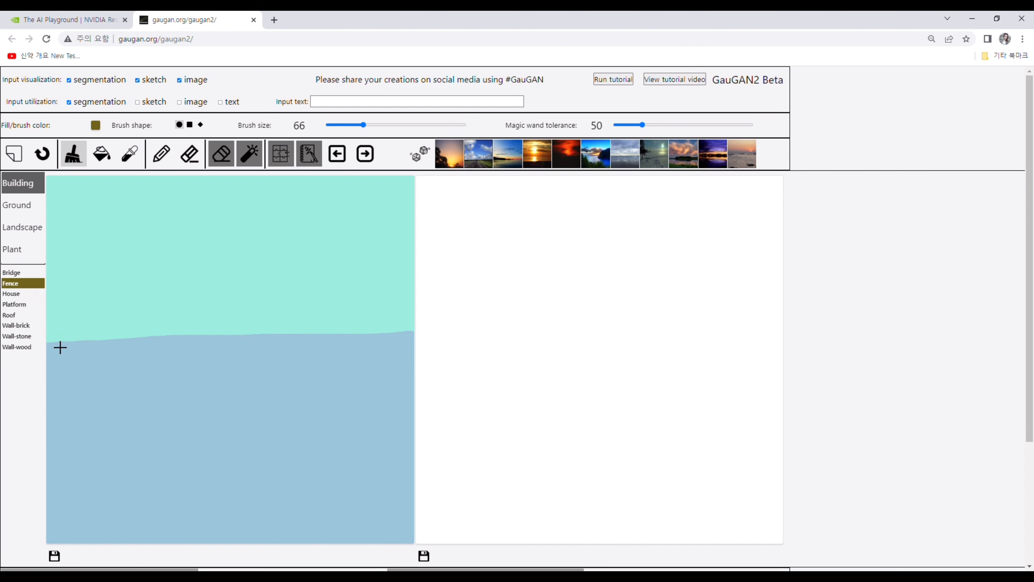
left_click_drag(60, 347, 225, 342)
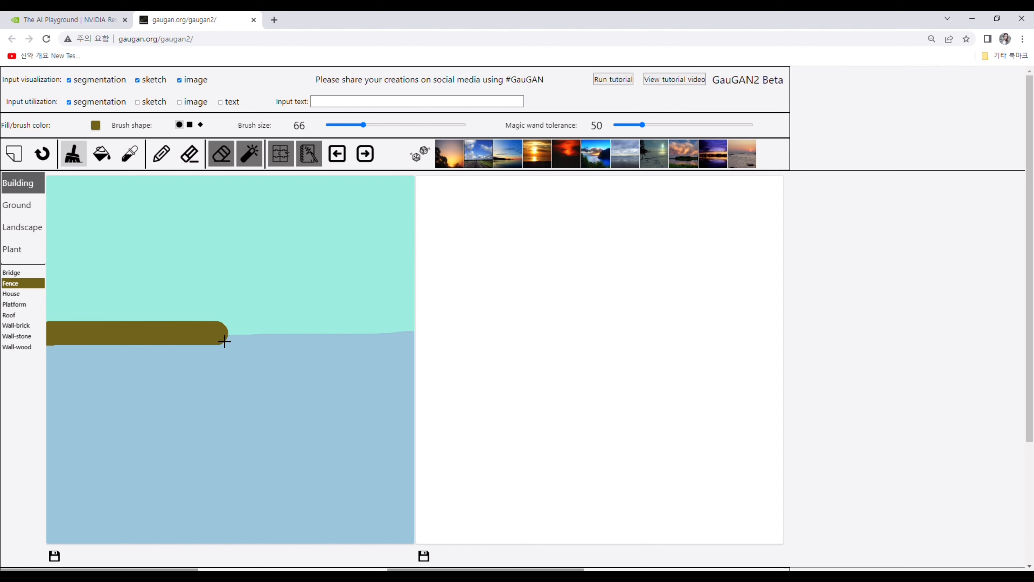
Step: Outline a House block above the left part of the fence and fill its interior, setting the brush size to 51
left_click(11, 294)
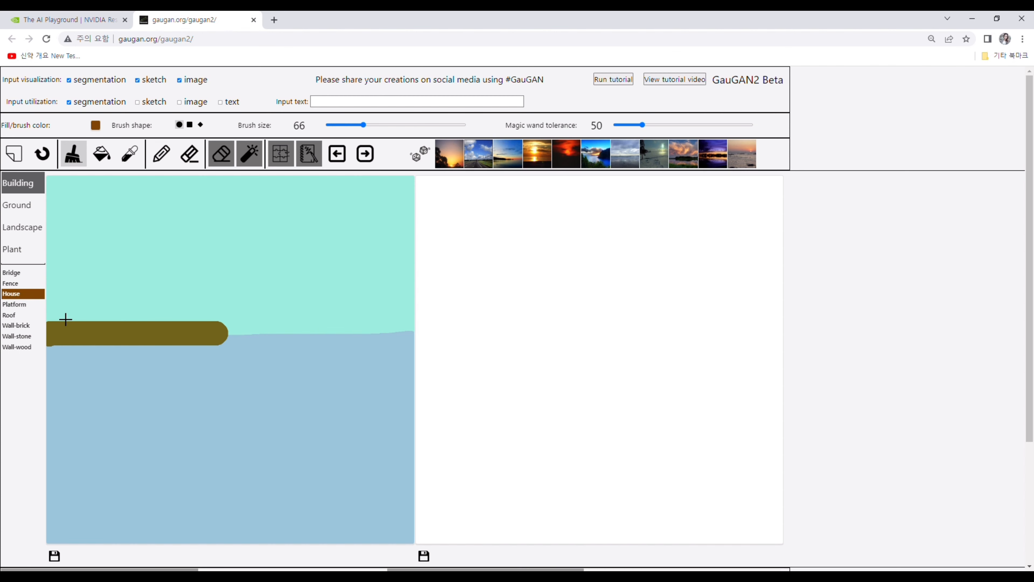
mouse_move(63, 327)
left_mouse_down()
mouse_move(79, 267)
mouse_move(167, 267)
mouse_move(156, 317)
left_mouse_up()
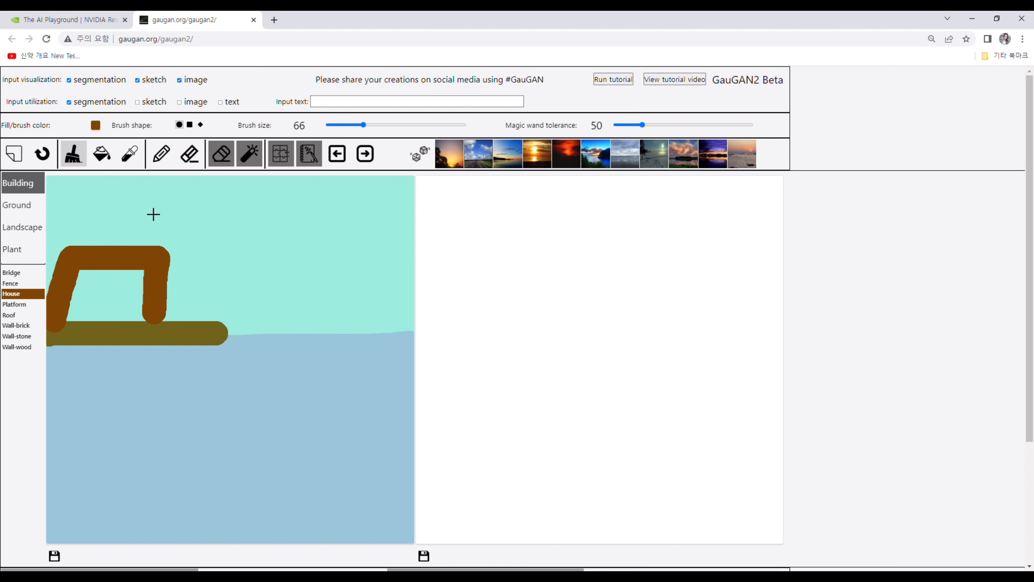
left_click_drag(364, 125, 355, 125)
left_click(114, 154)
left_click(107, 295)
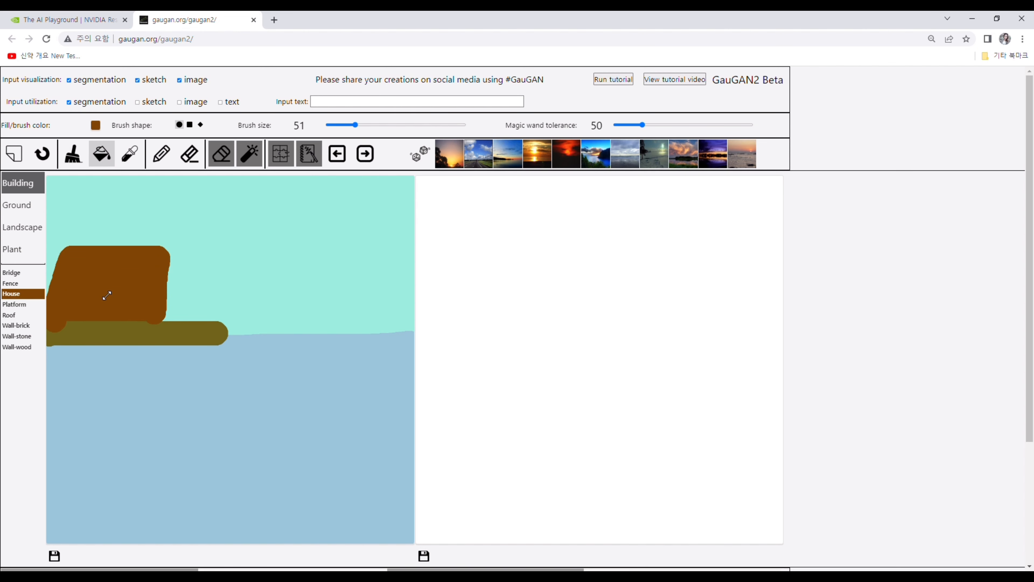
Step: Add a small Platform block at the fence's right end with brush size 43 and generate the image from the segmentation map
left_click(29, 304)
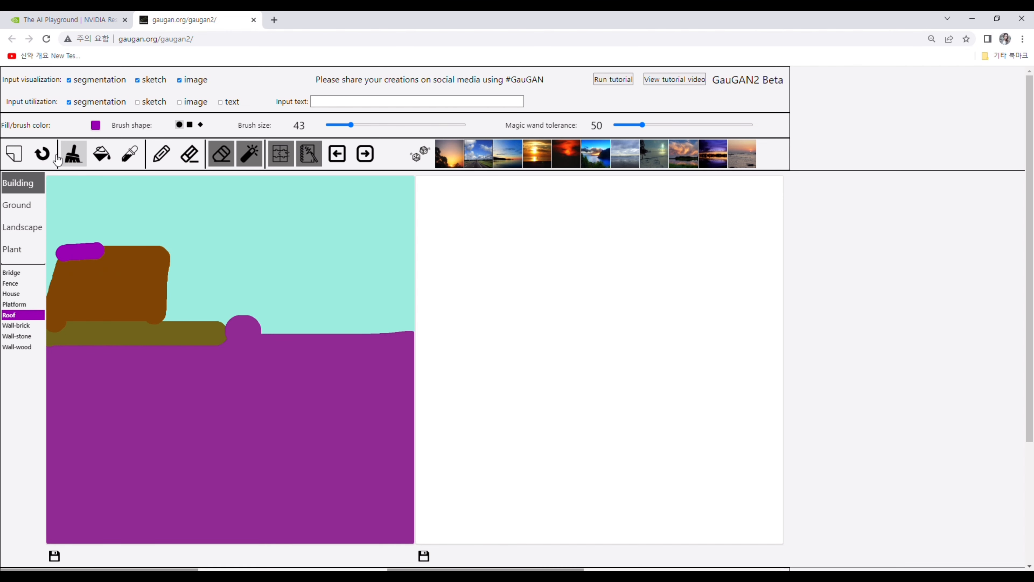
left_click(42, 154)
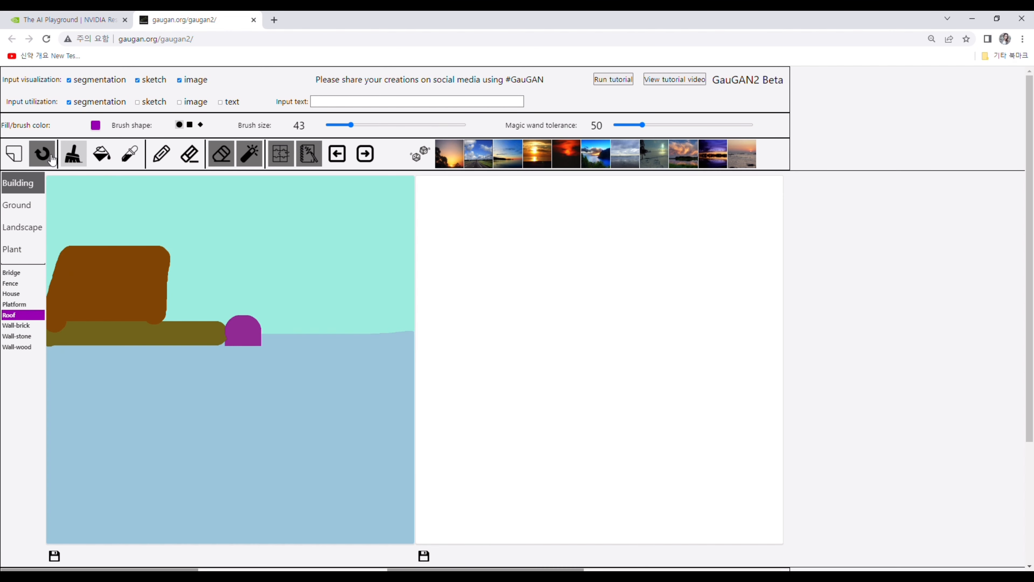
left_click(366, 163)
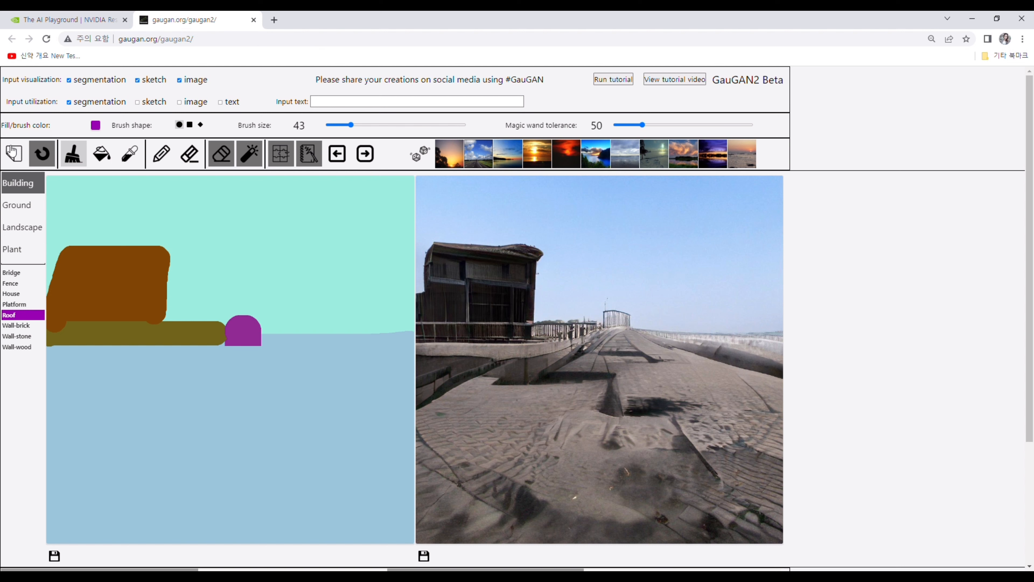
Step: Clear the canvas, brush a Sea band across it just below the middle, and fill the area beneath with Sea
left_click(14, 154)
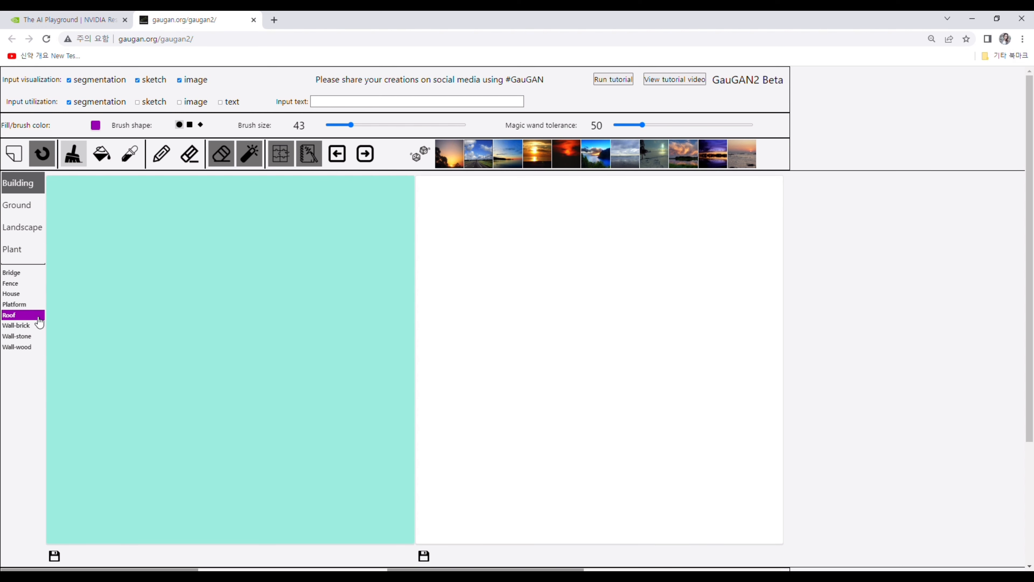
left_click(29, 228)
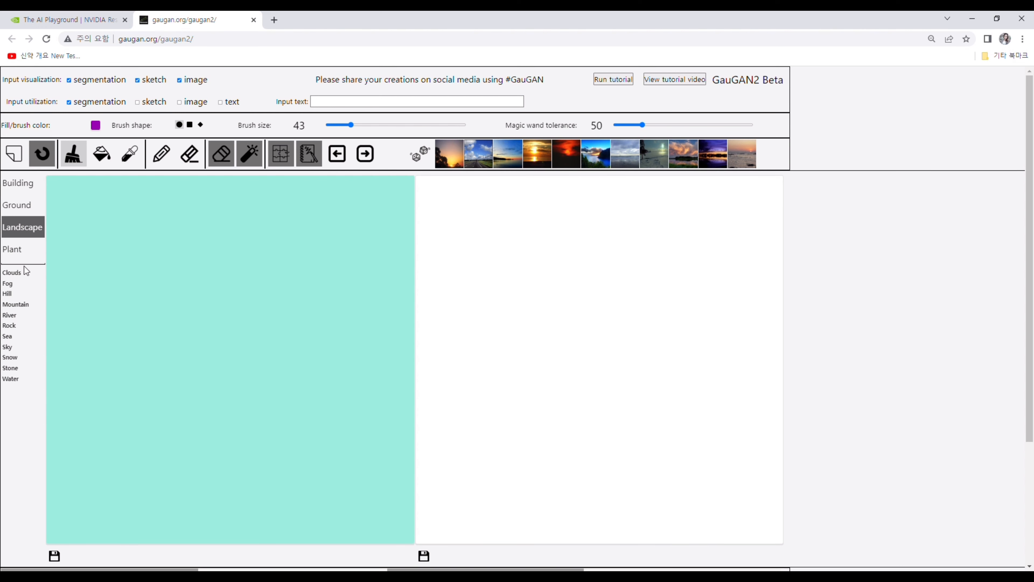
left_click(21, 338)
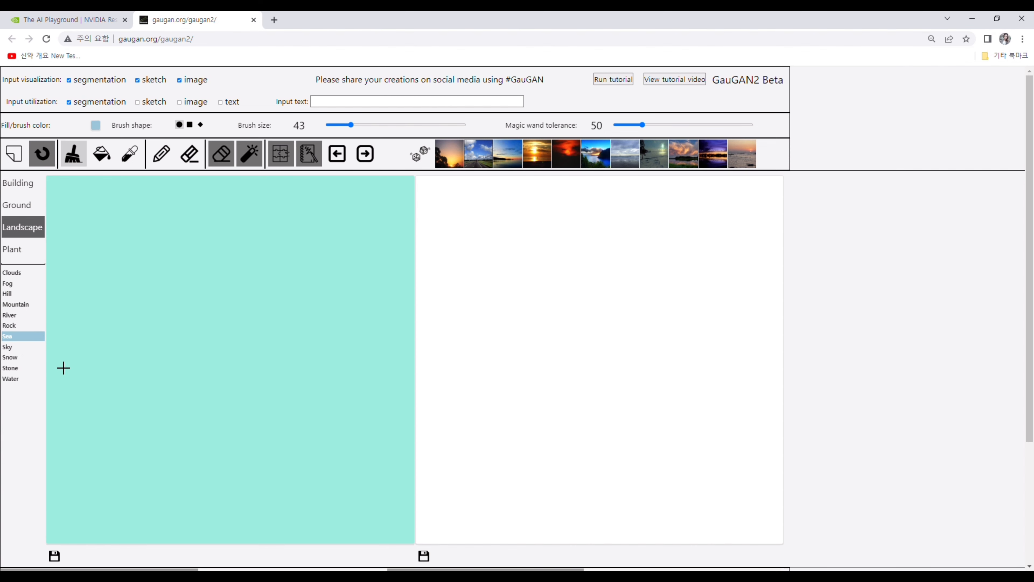
left_click_drag(47, 362, 429, 362)
left_click_drag(72, 359, 316, 362)
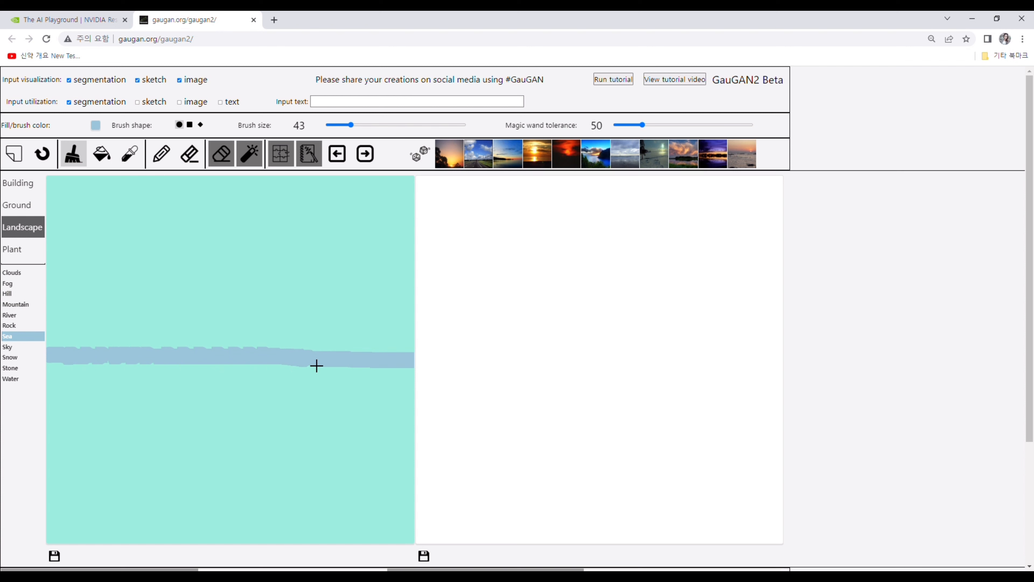
left_click(102, 154)
left_click(107, 434)
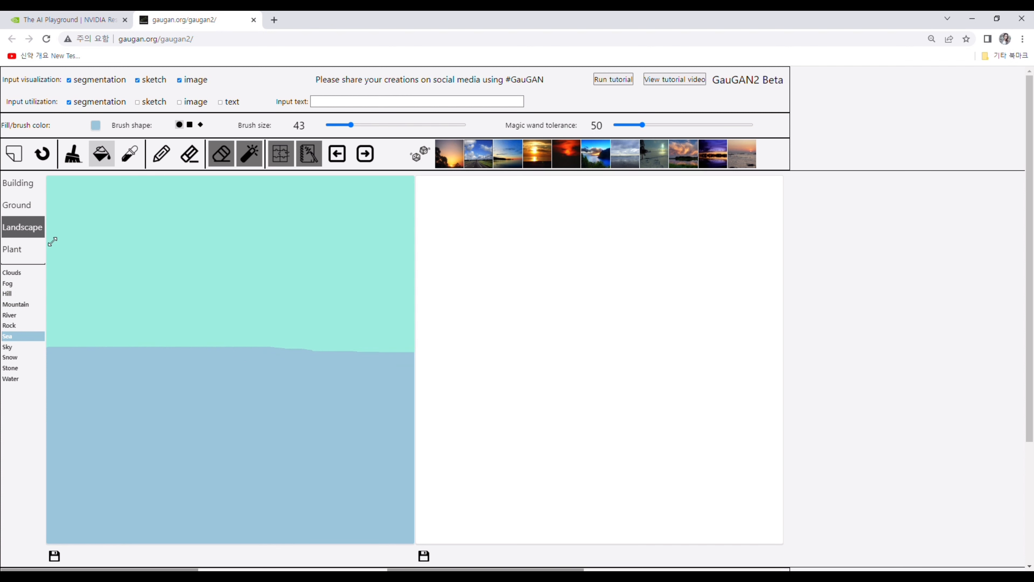
Step: Brush a Gravel strip with brush size 61 along the horizon, covering about the left third of the canvas
left_click(24, 199)
left_click(25, 283)
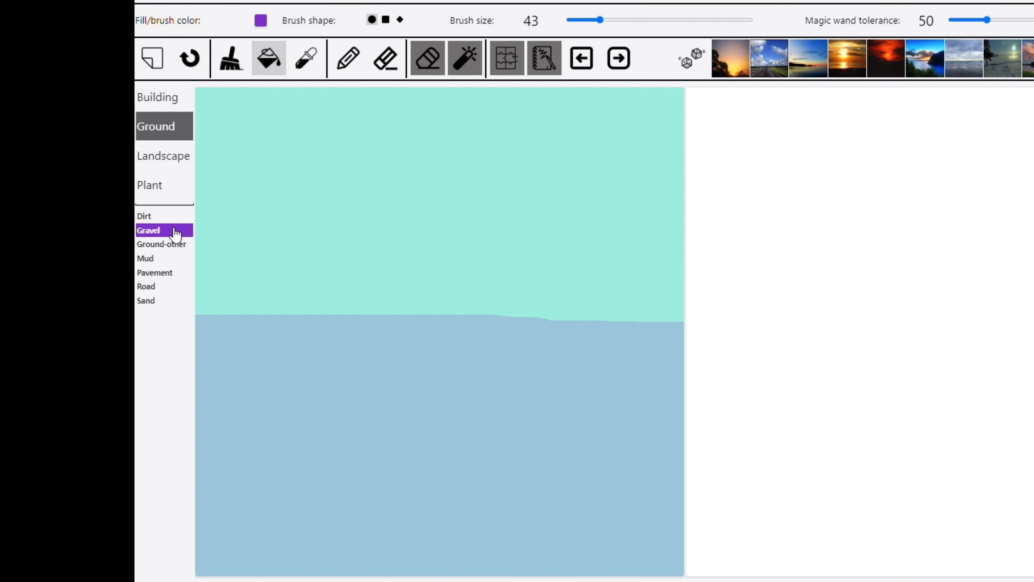
left_click(232, 65)
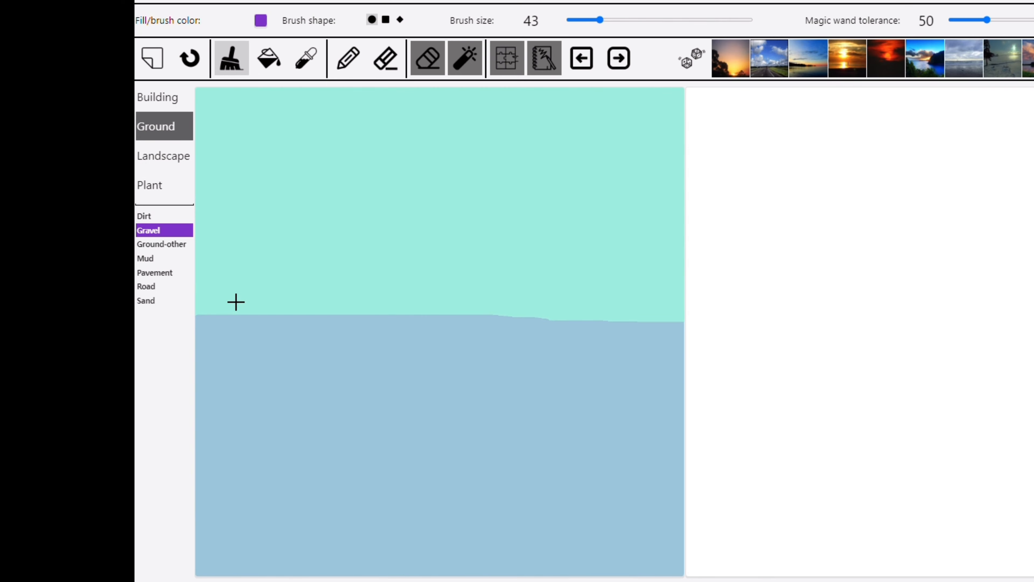
left_click(613, 20)
left_click_drag(205, 334, 361, 329)
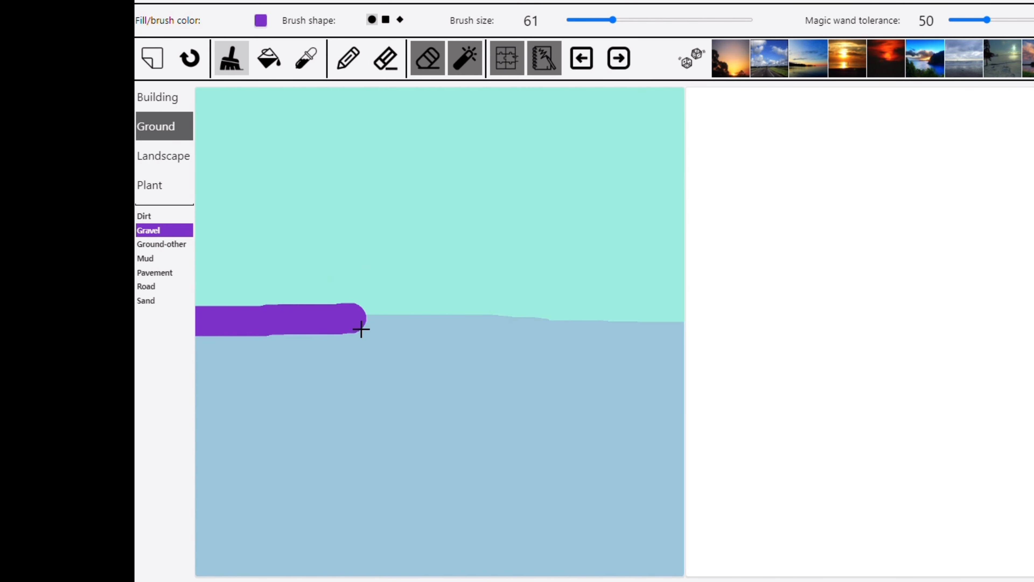
Step: Paint a thick Ground-other band along the horizon from the Gravel strip's end to the canvas's right edge
left_click(181, 245)
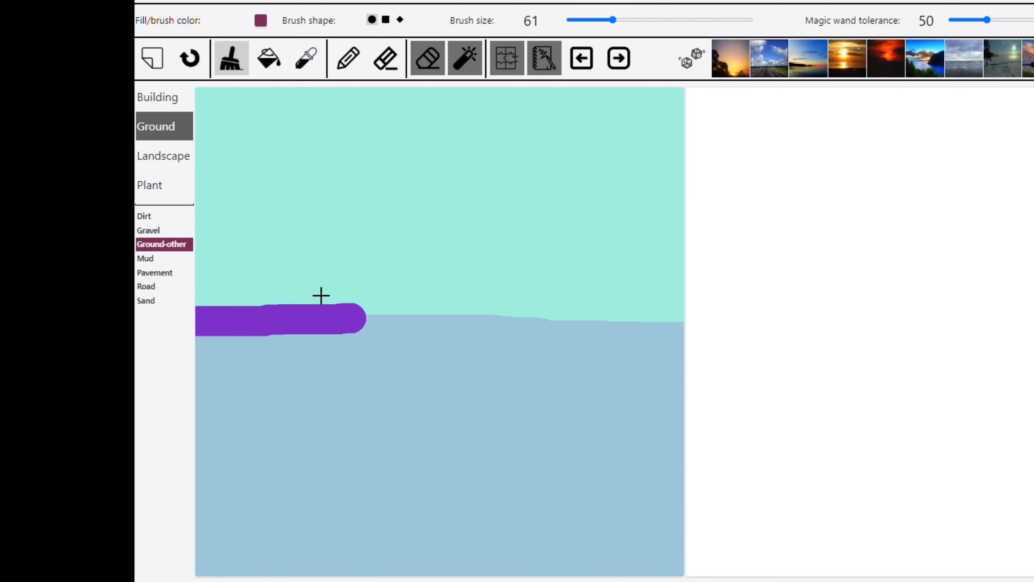
mouse_move(368, 321)
left_mouse_down()
mouse_move(641, 332)
mouse_move(691, 328)
left_mouse_up()
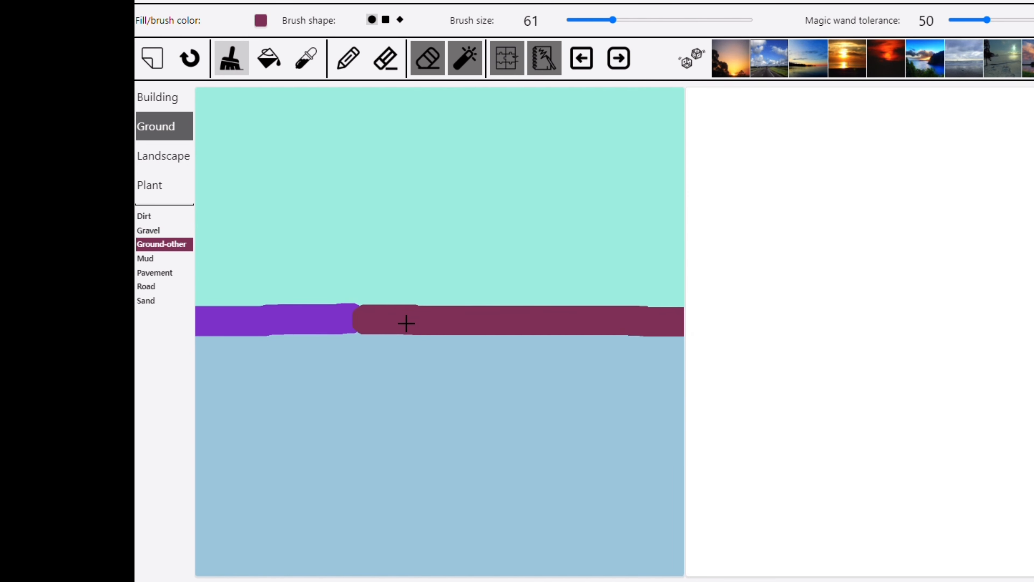
left_click_drag(370, 347, 675, 351)
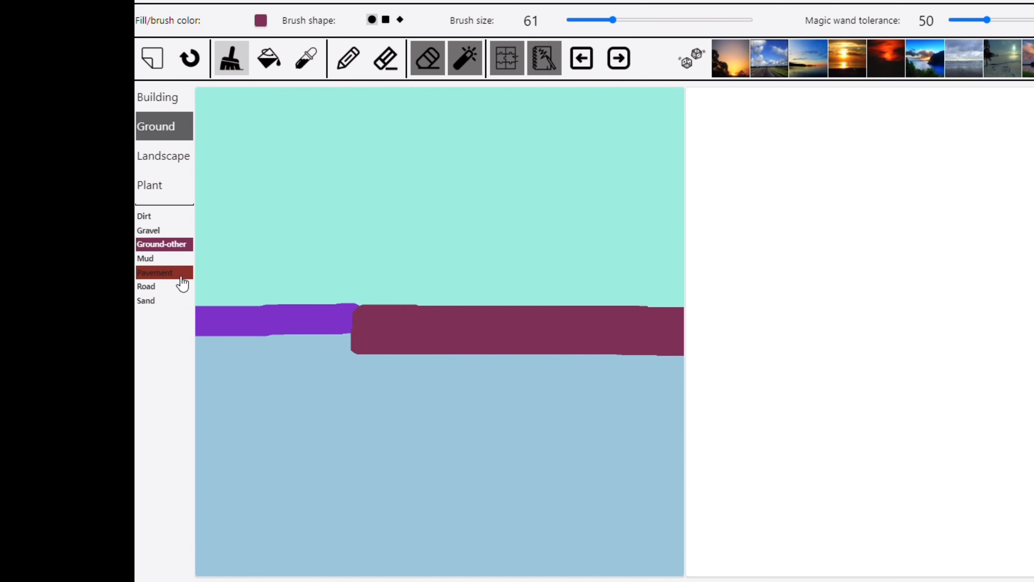
Step: Brush a Mud strip below the Gravel and a Pavement strip across the full canvas width above the ground bands
left_click(168, 262)
left_click_drag(208, 353, 367, 356)
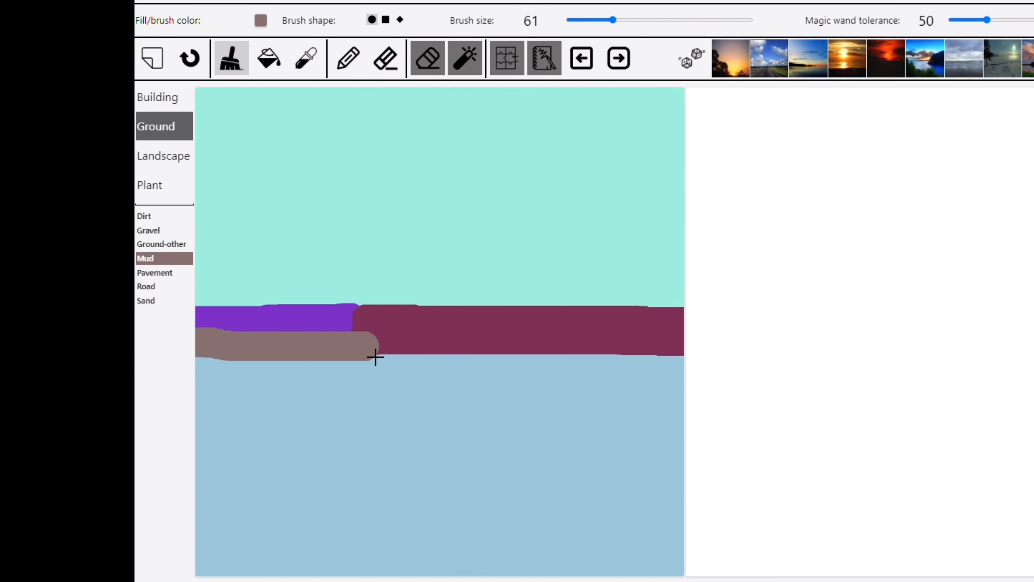
left_click(154, 273)
left_click_drag(210, 302, 727, 306)
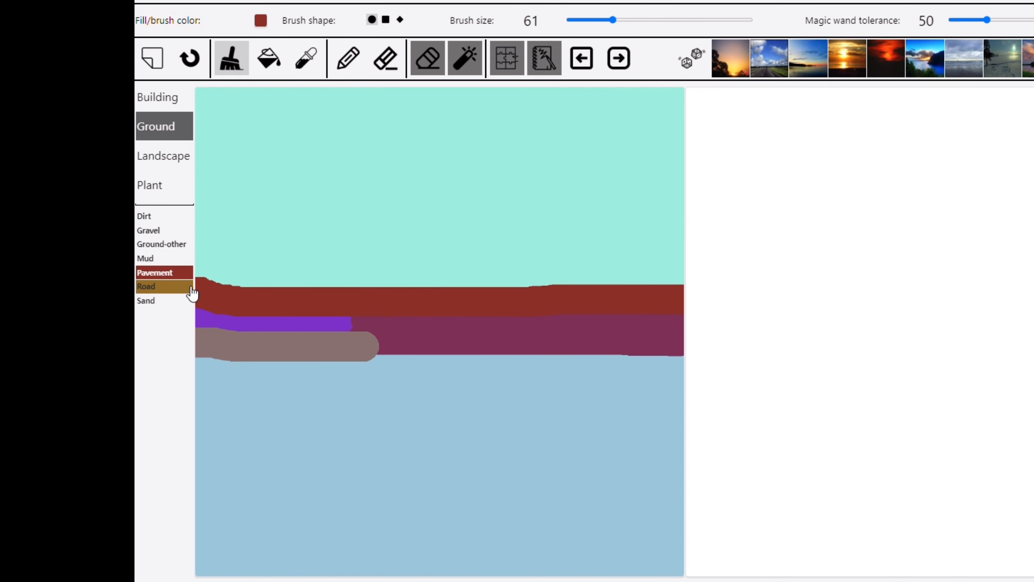
Step: Paint a short Sand patch over the Mud and Gravel, and a longer Sand strip reaching the canvas's right edge
left_click(154, 302)
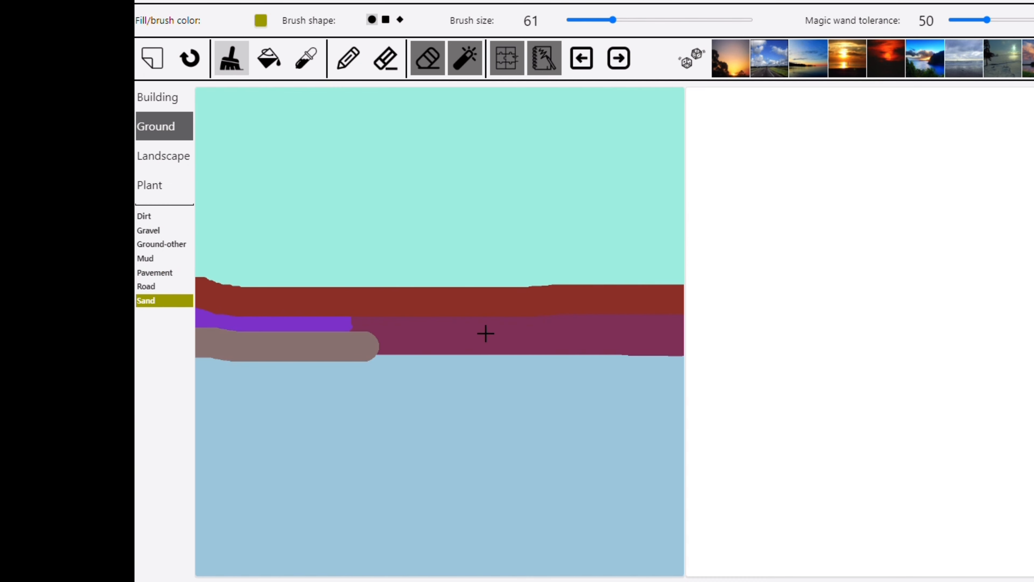
left_click_drag(256, 339, 338, 343)
left_click_drag(509, 320, 687, 316)
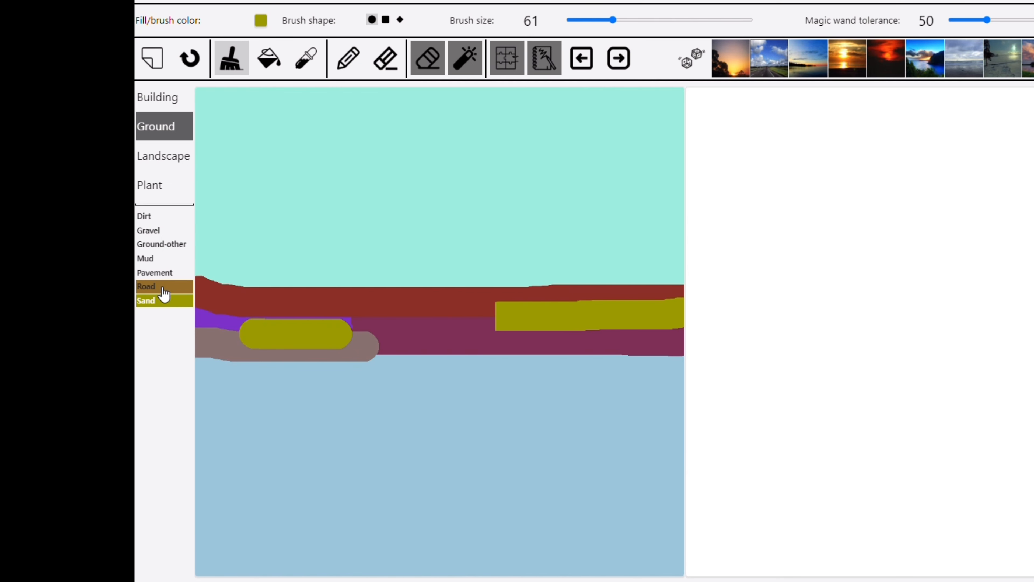
Step: Brush a full-width Gravel strip above the Pavement and paint a diagonal Road stroke across the ground bands
left_click(165, 231)
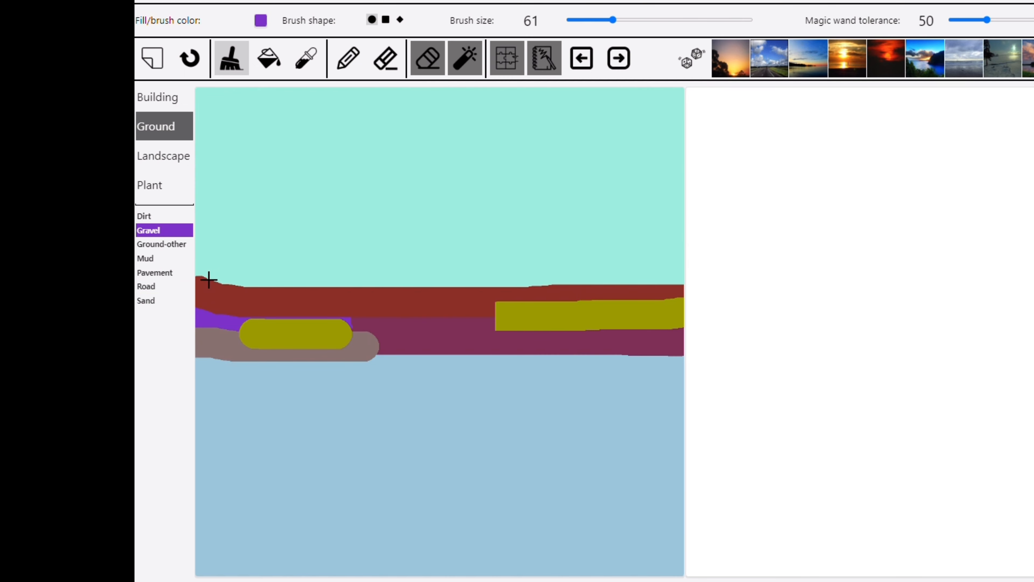
mouse_move(196, 272)
left_mouse_down()
mouse_move(653, 284)
mouse_move(751, 280)
left_mouse_up()
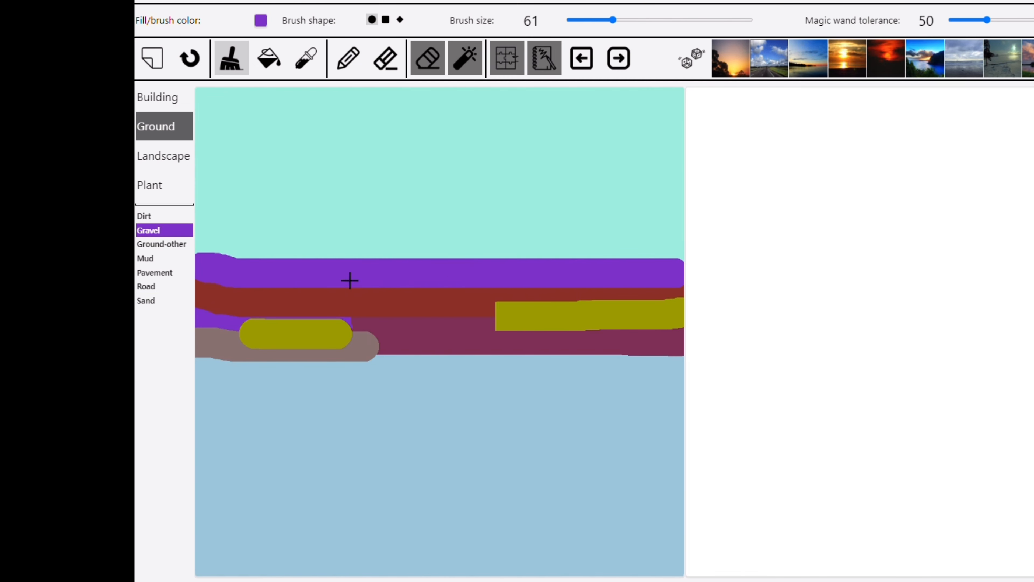
left_click(165, 290)
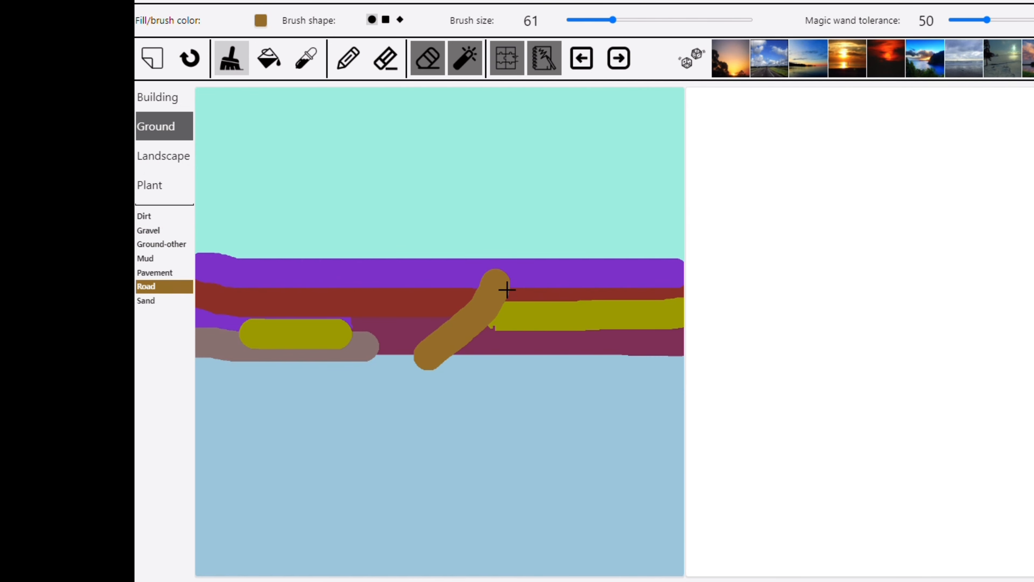